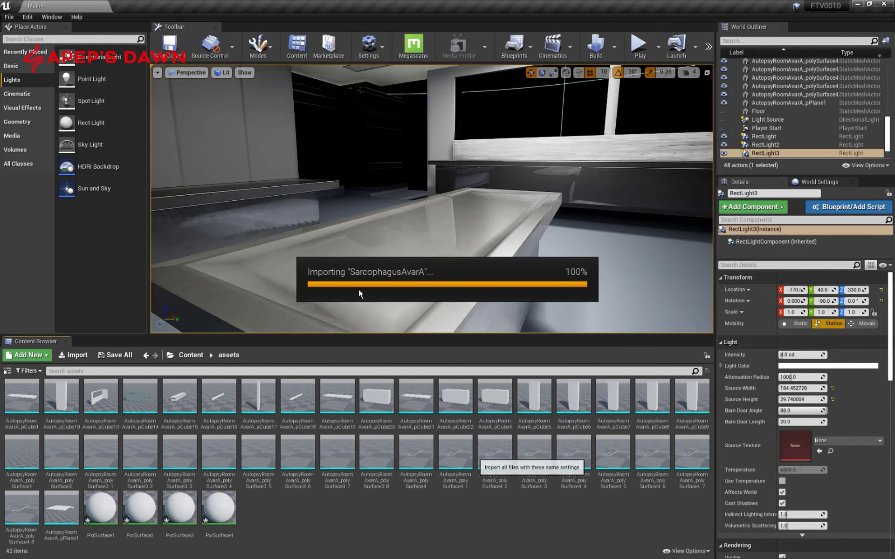
Select the three rect lights and shift them slightly to the left.
scroll(792, 117, down, 3)
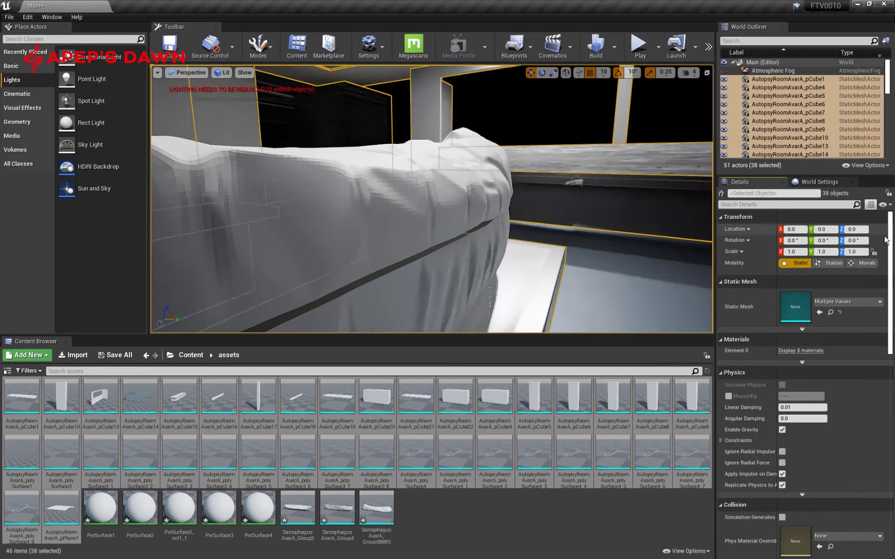
click(764, 86)
shift+click(765, 103)
drag(282, 121, 269, 121)
Focus the view on the sarcophagus and open its PxrSurface2 material.
click(482, 116)
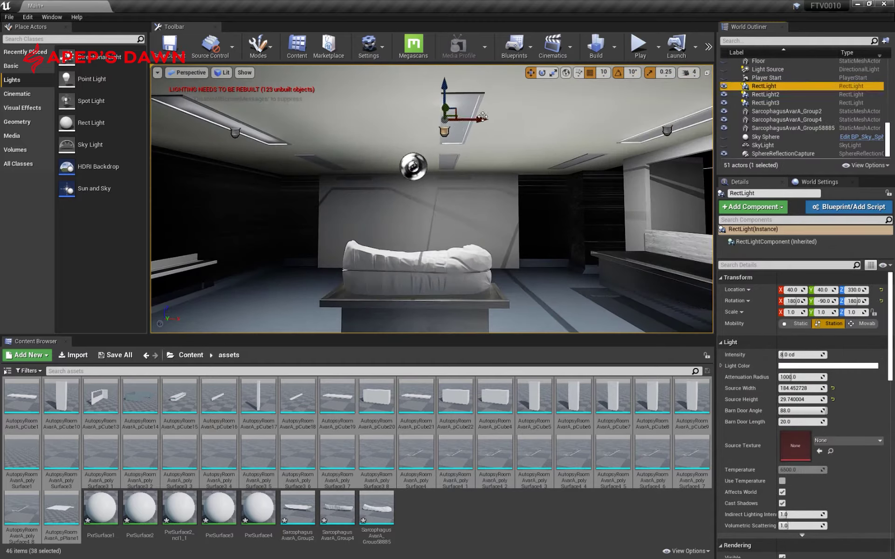
double_click(786, 119)
double_click(796, 434)
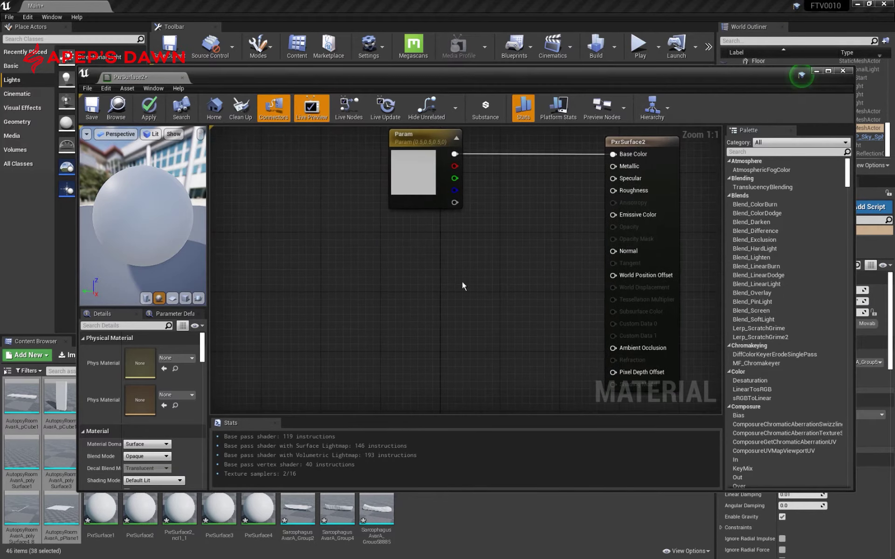
Add a Texture Sample node beside the moved Param node, then open the Materials folder.
text(texture)
scroll(847, 265, down, 10)
text(samp)
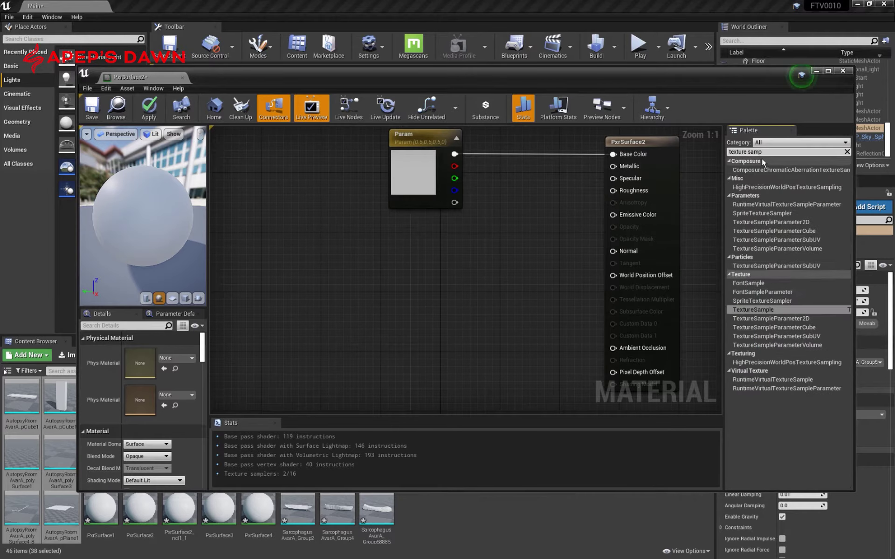
drag(410, 134, 390, 179)
right_click(594, 170)
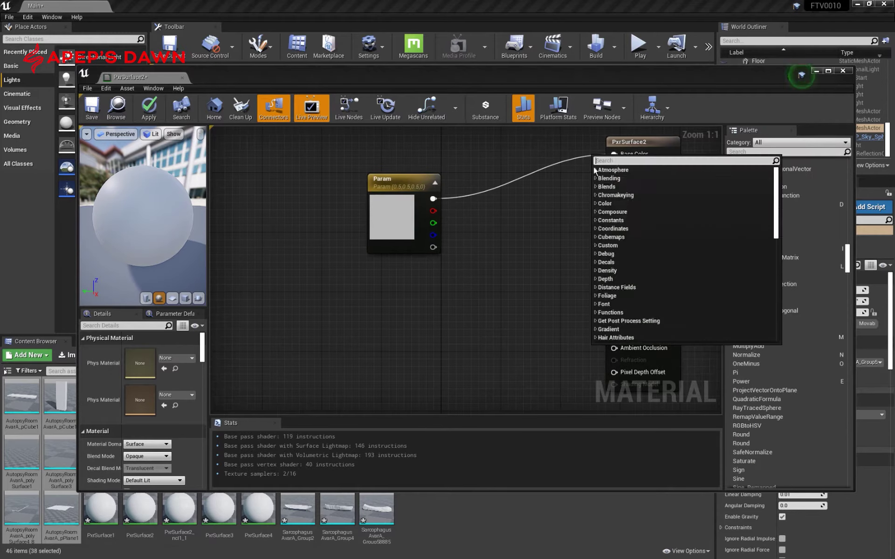
click(647, 267)
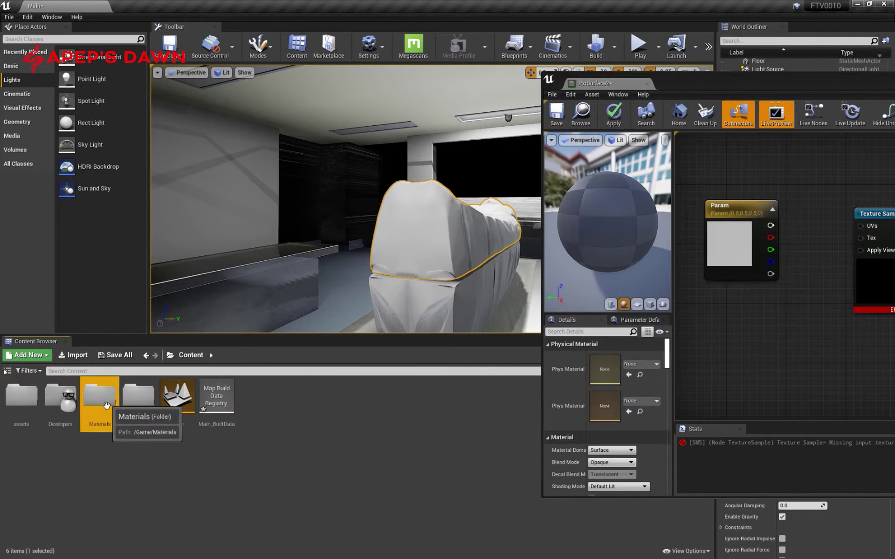
double_click(106, 405)
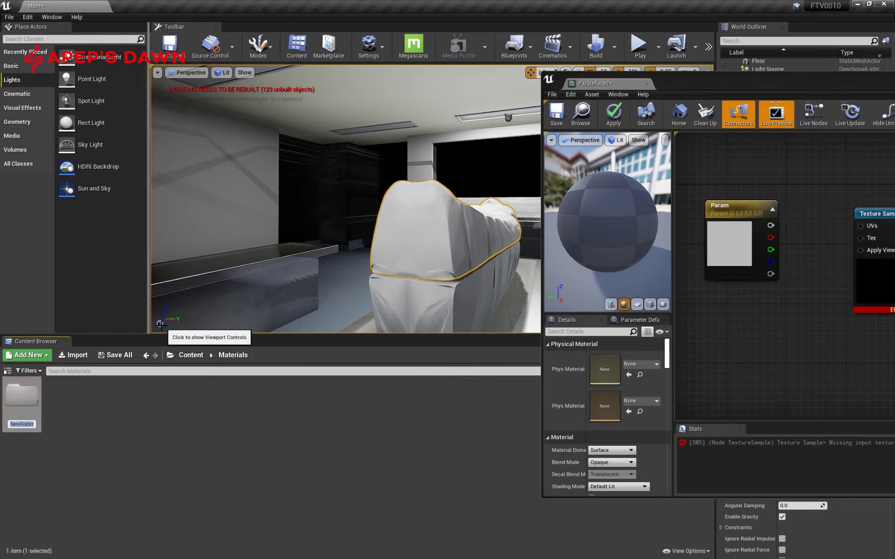
Import the sarcophagus-beauty_v004 texture into the Textures folder.
click(73, 354)
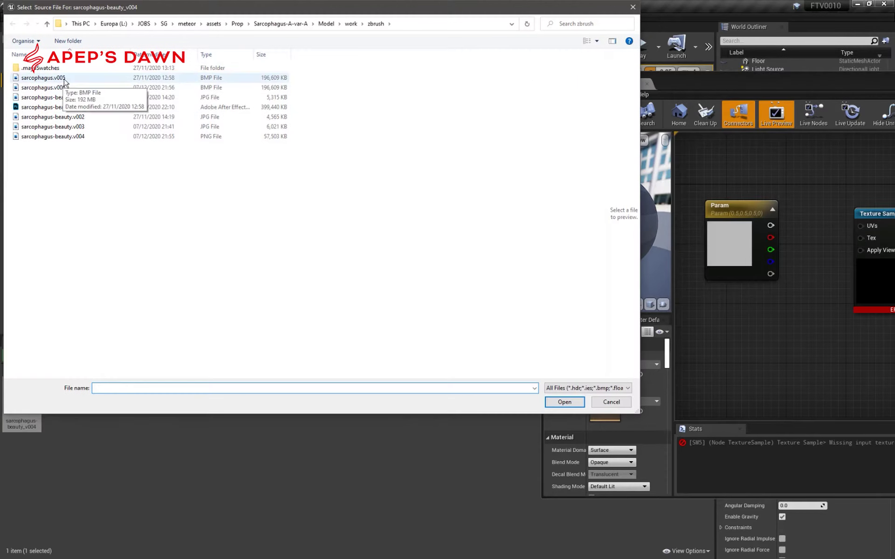
key(Escape)
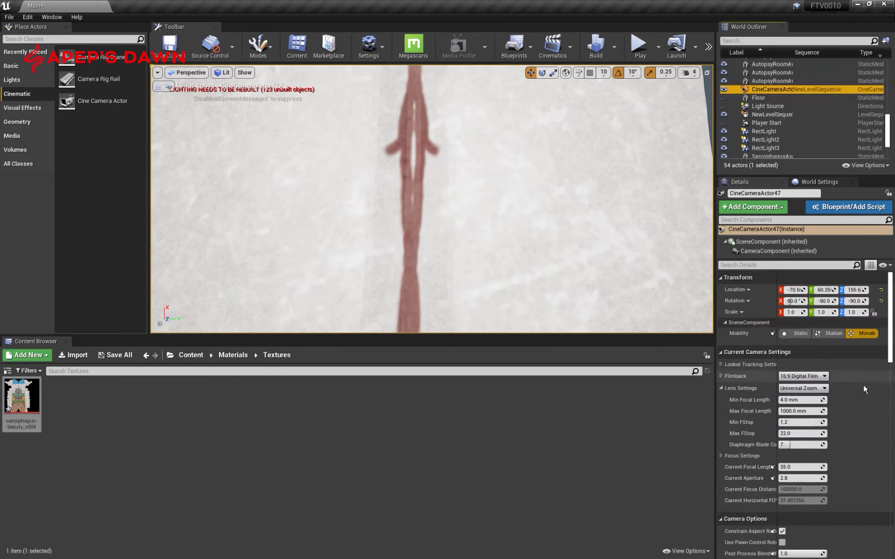
Set the cine camera's focal length to 44.
scroll(863, 389, down, 5)
scroll(811, 306, up, 1)
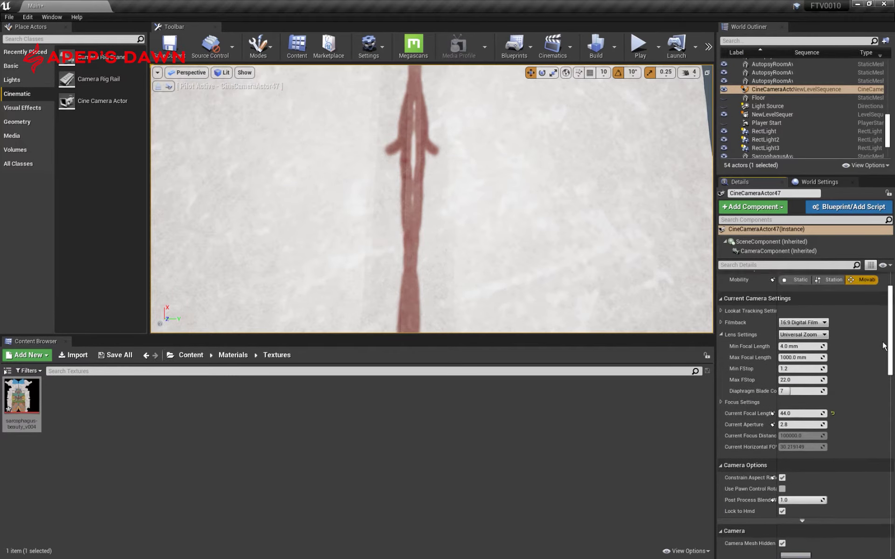
key(Return)
scroll(802, 317, up, 4)
Delete CineCameraActor47 and raise the viewport screen percentage.
key(Delete)
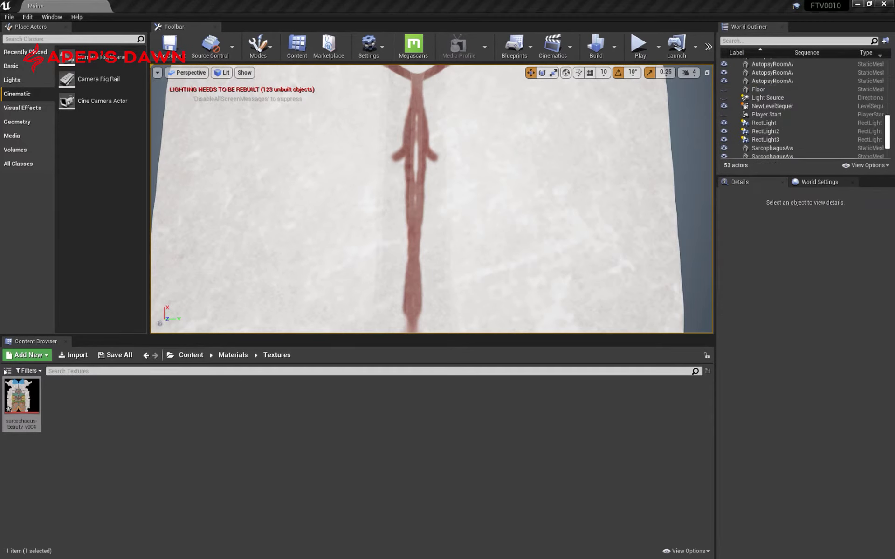
click(158, 72)
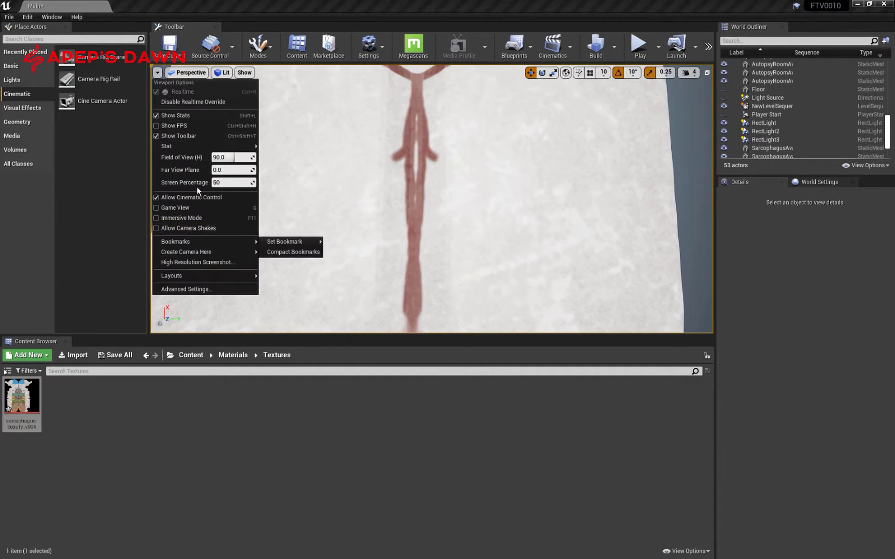
click(197, 186)
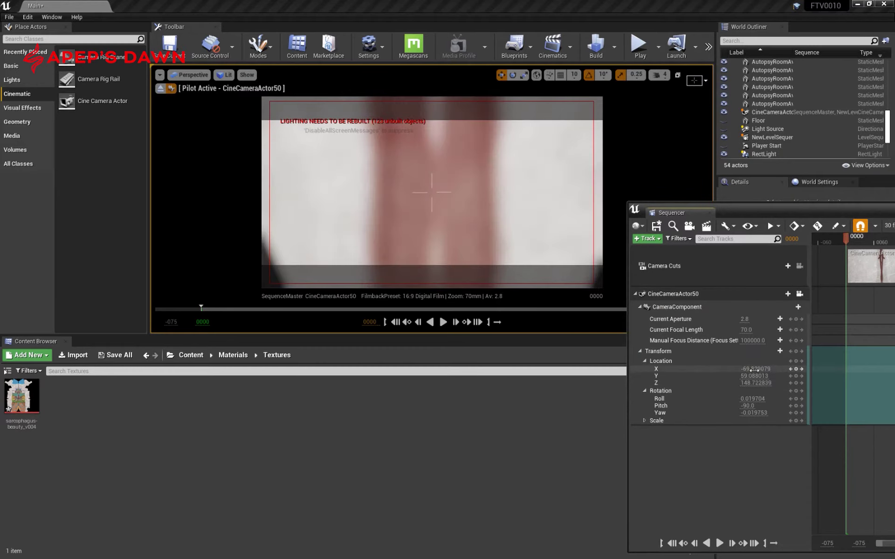
Key CineCameraActor50 at frame 0, raise and key it at 0144, then play back.
click(796, 390)
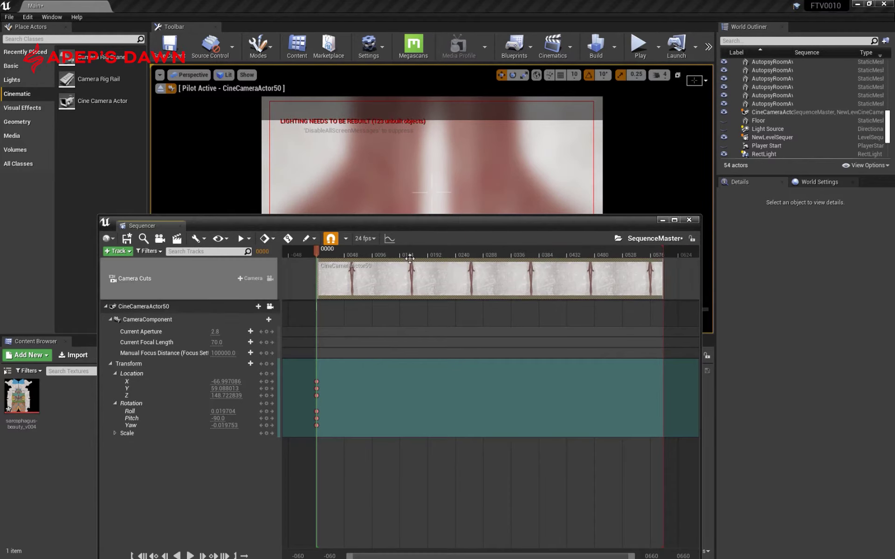
mouse_move(225, 381)
mouse_down()
mouse_move(252, 382)
mouse_move(251, 395)
mouse_move(568, 334)
mouse_up()
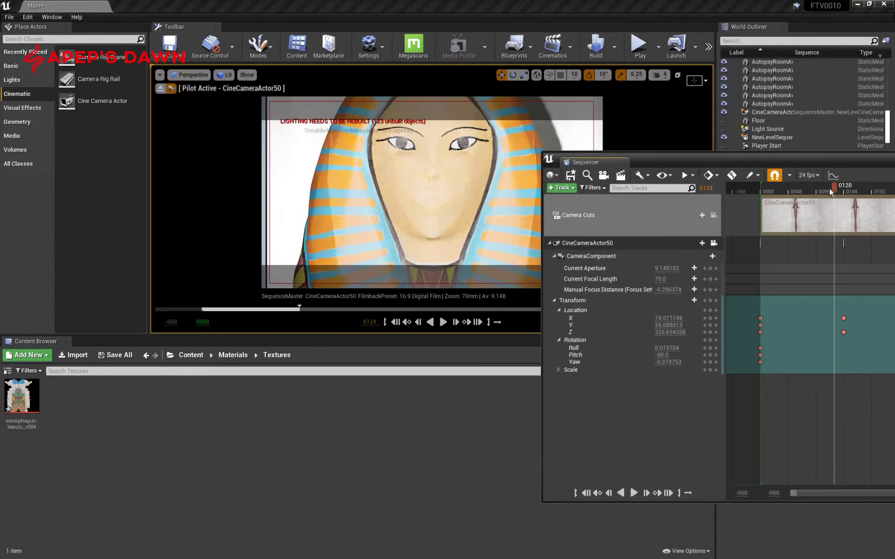
click(848, 195)
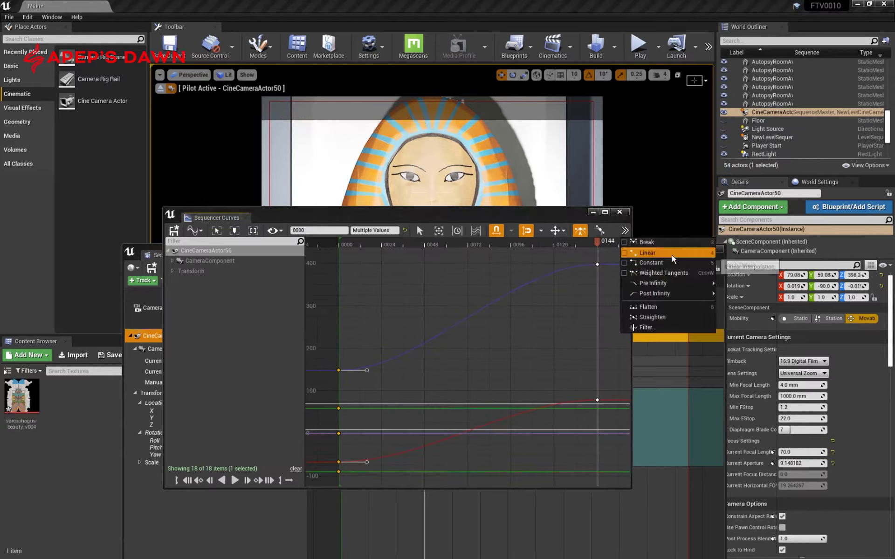
click(695, 465)
click(695, 464)
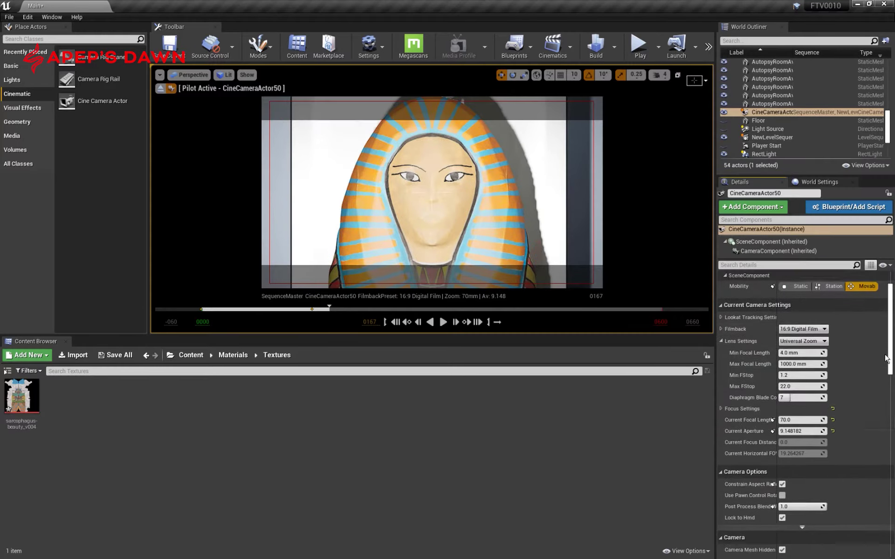
Enable the camera's Lens Flare BokehSize and Threshold overrides, previewing the sequence.
drag(890, 394, 890, 412)
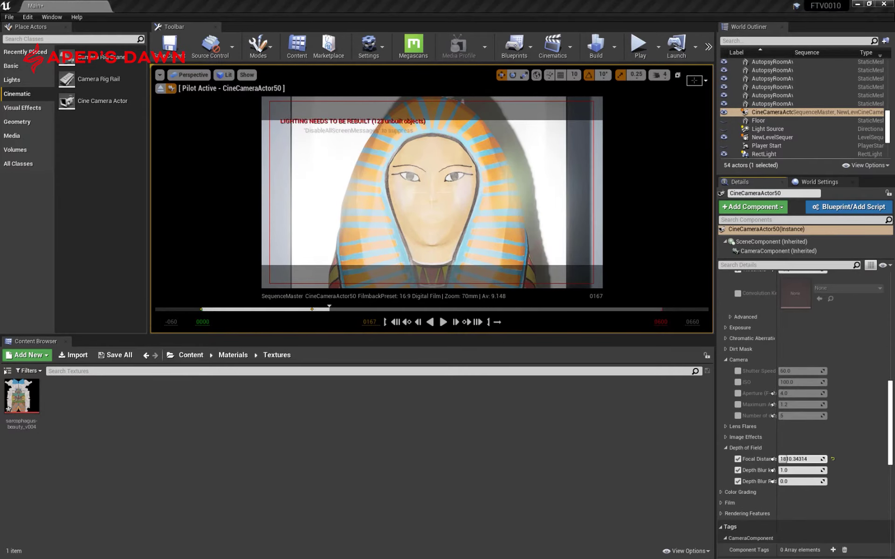
click(745, 514)
key(space)
click(738, 460)
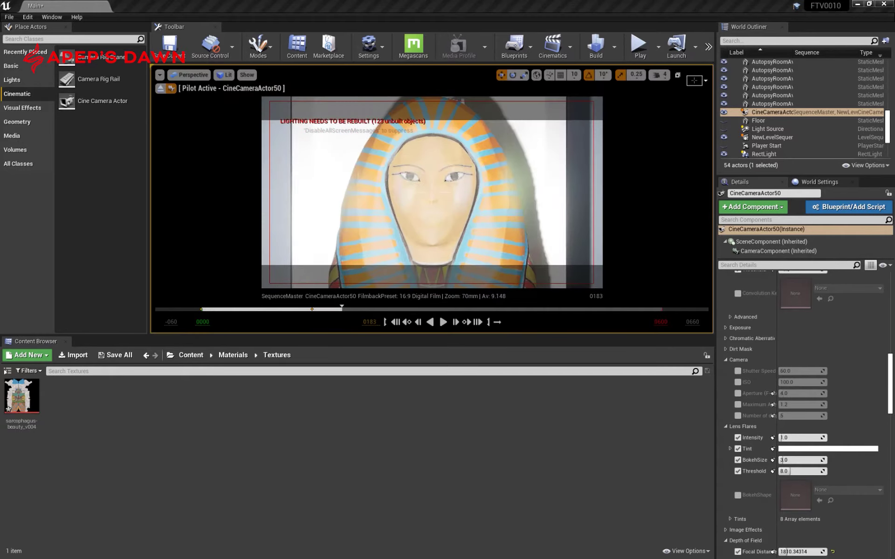
click(737, 471)
key(space)
click(432, 186)
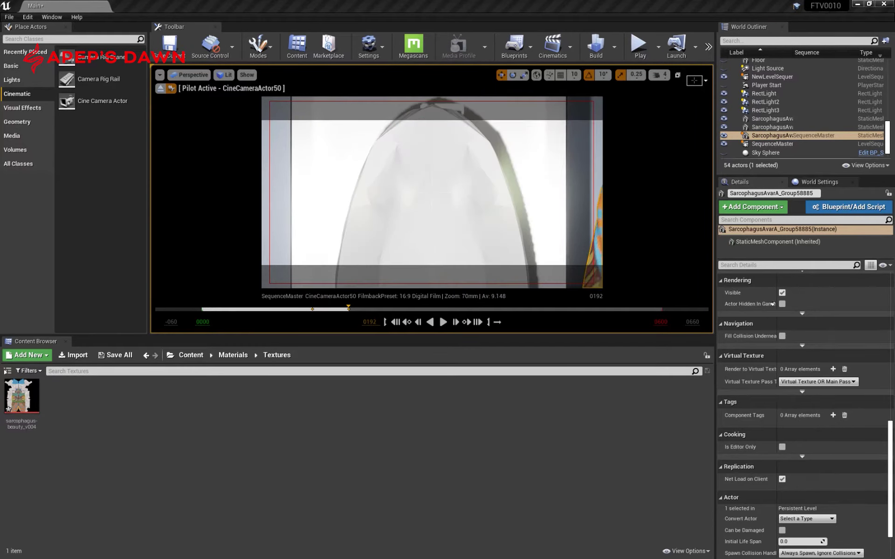
key(space)
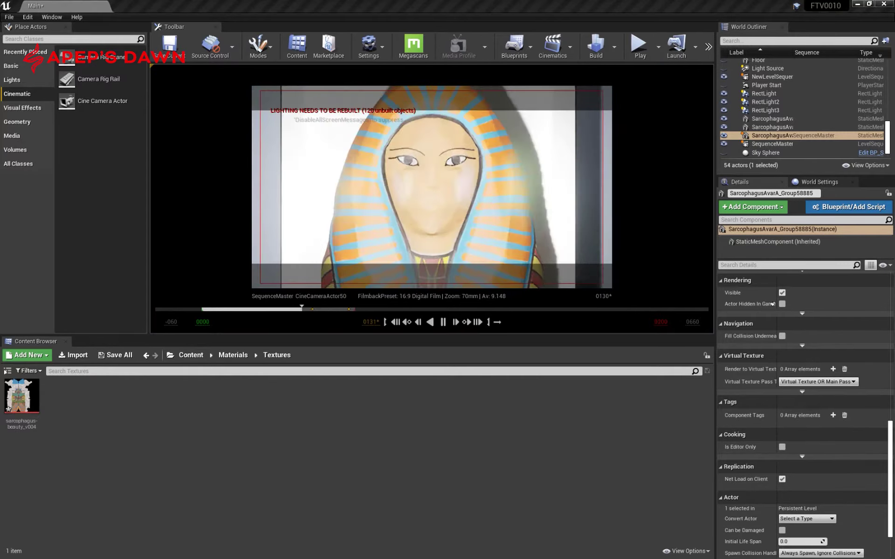
key(space)
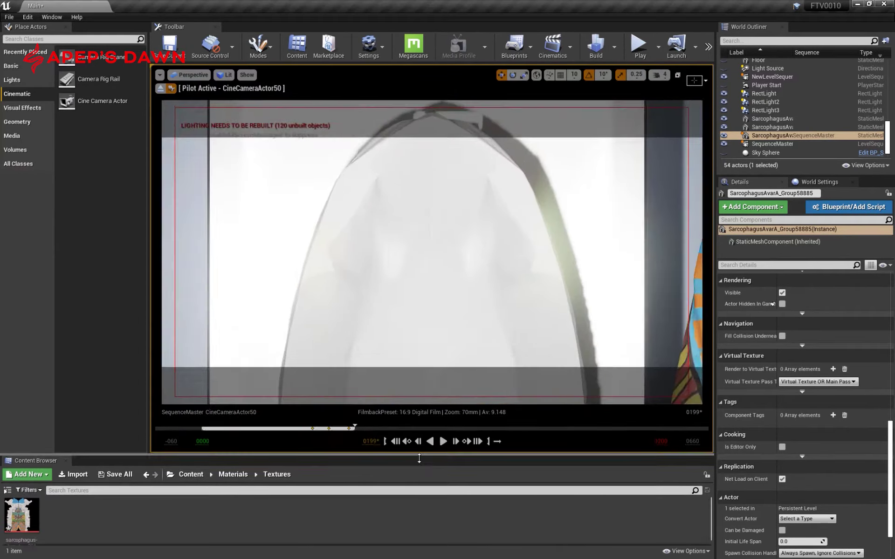
Set the motion blur Target FPS to 24 and scrub back to frame 0062.
scroll(738, 396, down, 5)
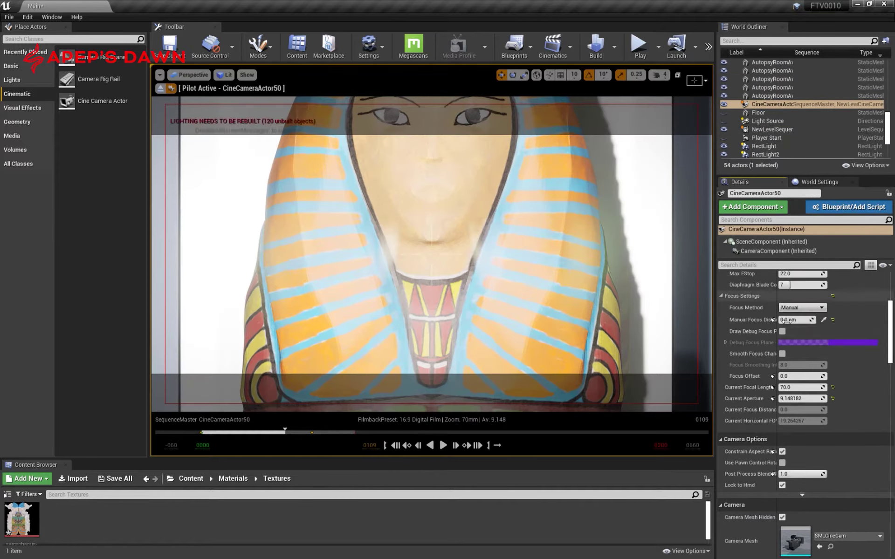
scroll(738, 396, down, 5)
scroll(737, 397, down, 5)
scroll(737, 397, down, 5)
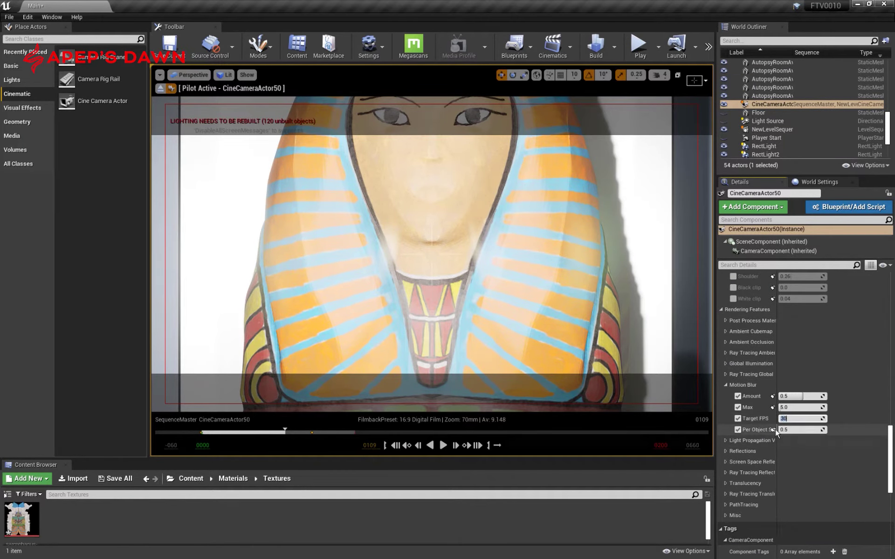
text(24)
key(Return)
mouse_move(284, 433)
mouse_down()
mouse_move(243, 446)
mouse_move(333, 450)
mouse_up()
Check RectLight's IES texture options and set its intensity to 0.2 cd.
scroll(793, 107, down, 3)
click(764, 77)
scroll(883, 427, down, 5)
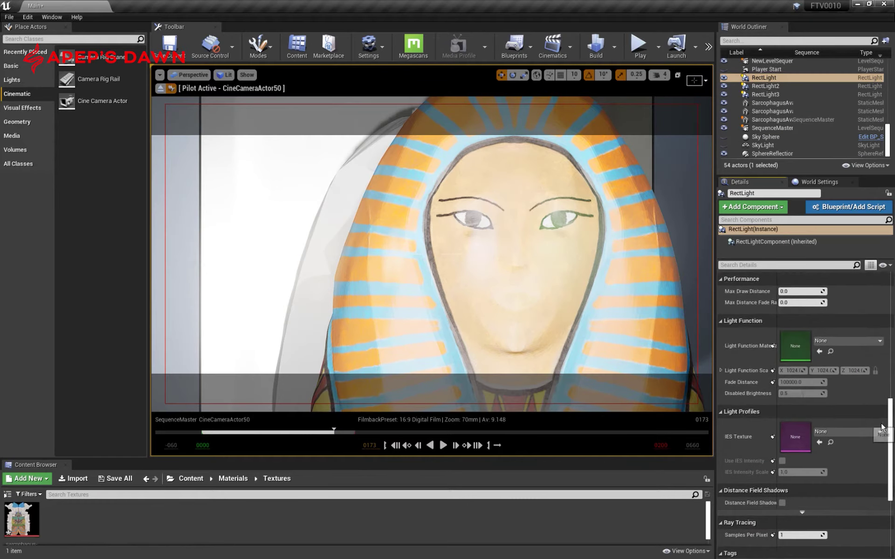
click(882, 431)
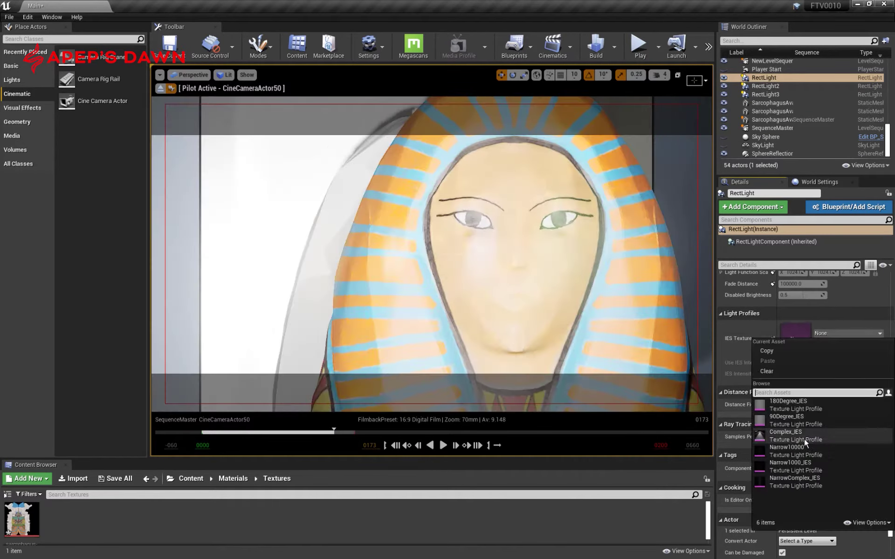
scroll(801, 366, up, 10)
click(802, 355)
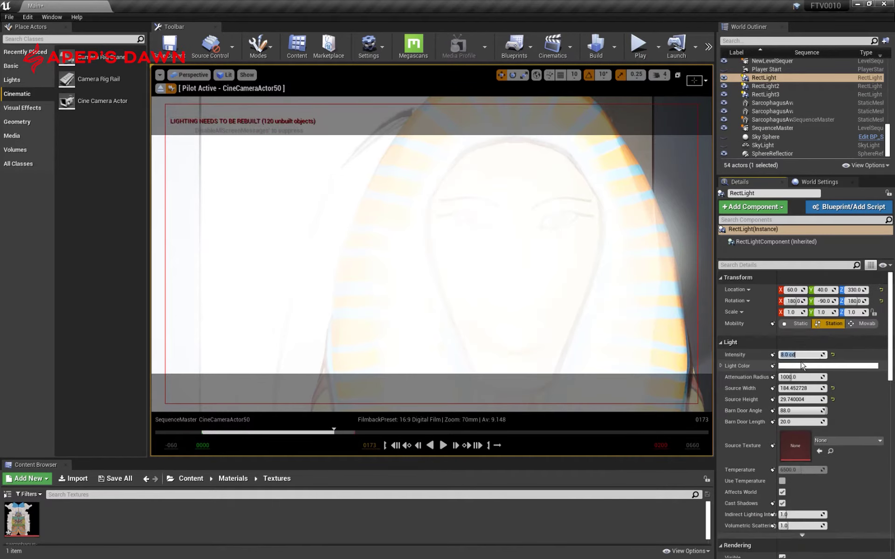
text(0.2)
key(Return)
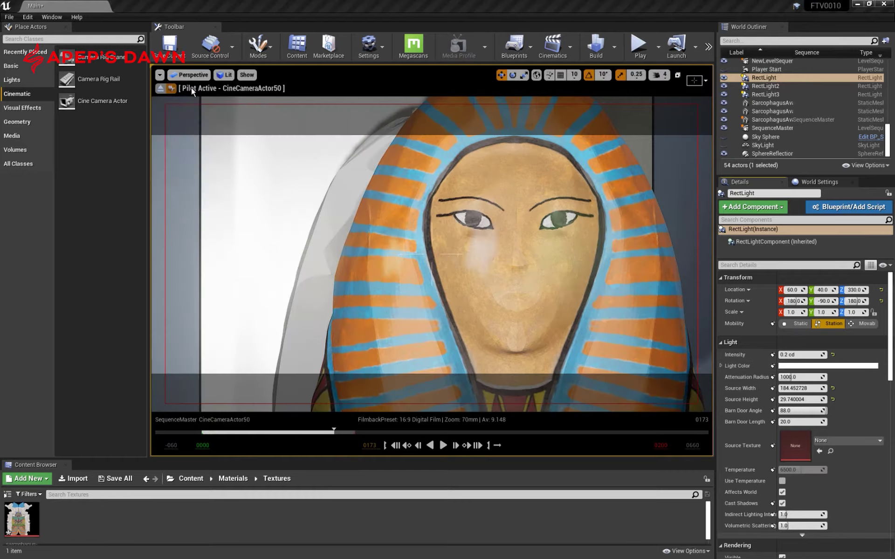
In free perspective, browse the third rect light's IES profiles, then select the second rect light.
click(160, 88)
click(765, 86)
scroll(802, 419, down, 10)
click(765, 95)
click(847, 539)
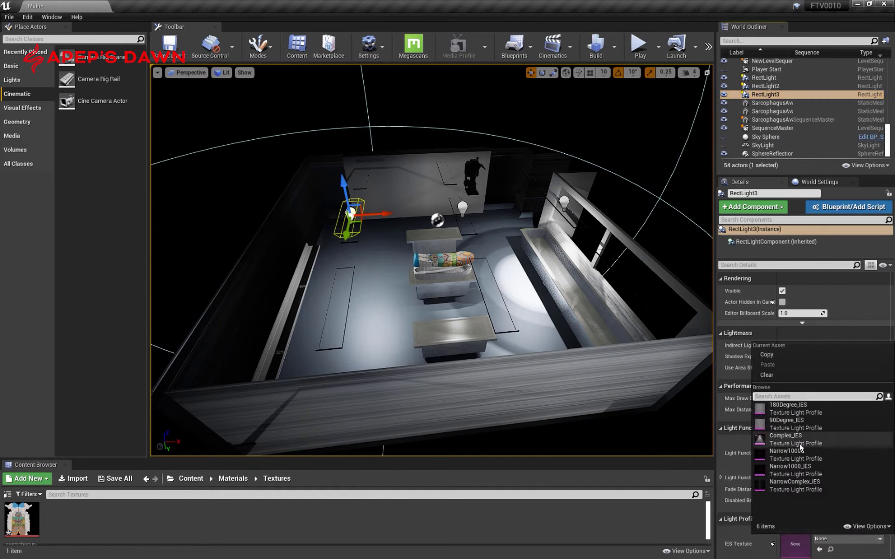
click(801, 443)
click(766, 86)
View the sarcophagus face shot through the cinematic camera and play the sequence.
click(191, 72)
click(181, 160)
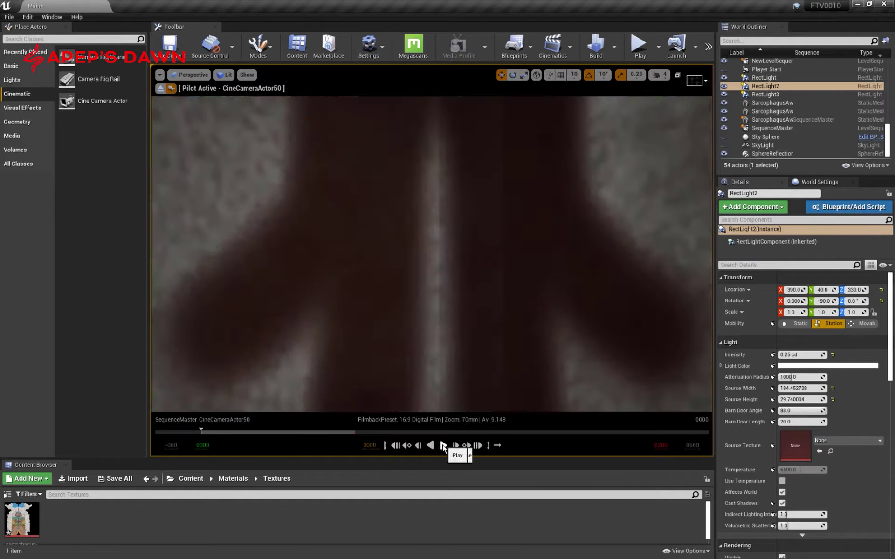
click(443, 445)
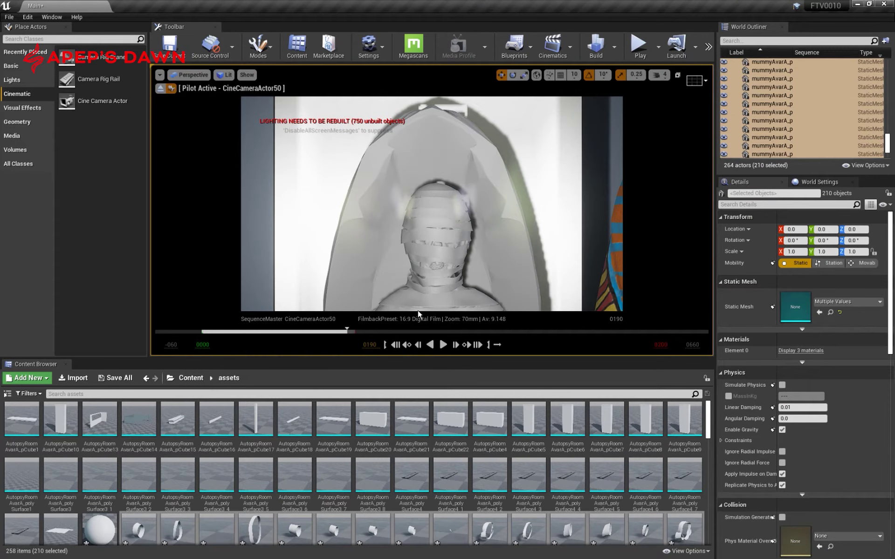
Jump from the assets folder back to the root Content folder via the breadcrumb.
click(190, 378)
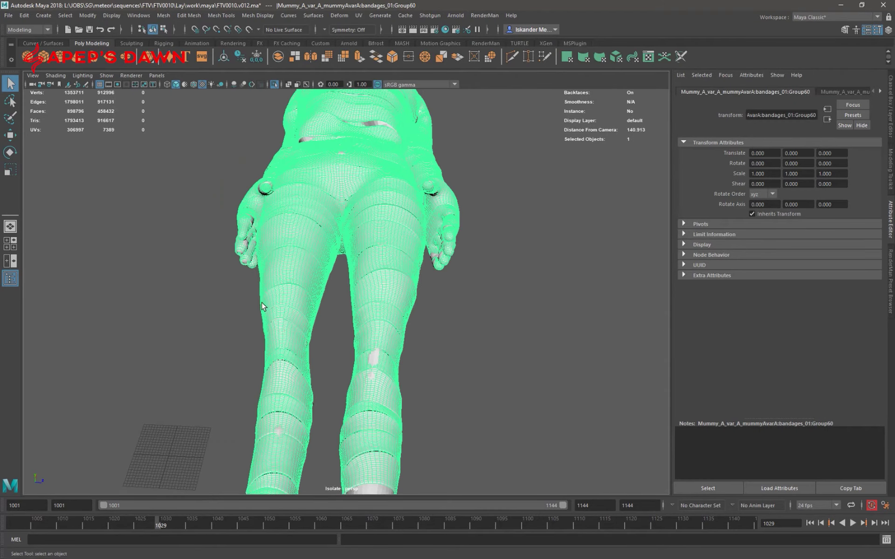
Give the mummy a new Blinn material, soften the bandage edges, and export the selection.
right_drag(262, 306, 264, 354)
click(397, 244)
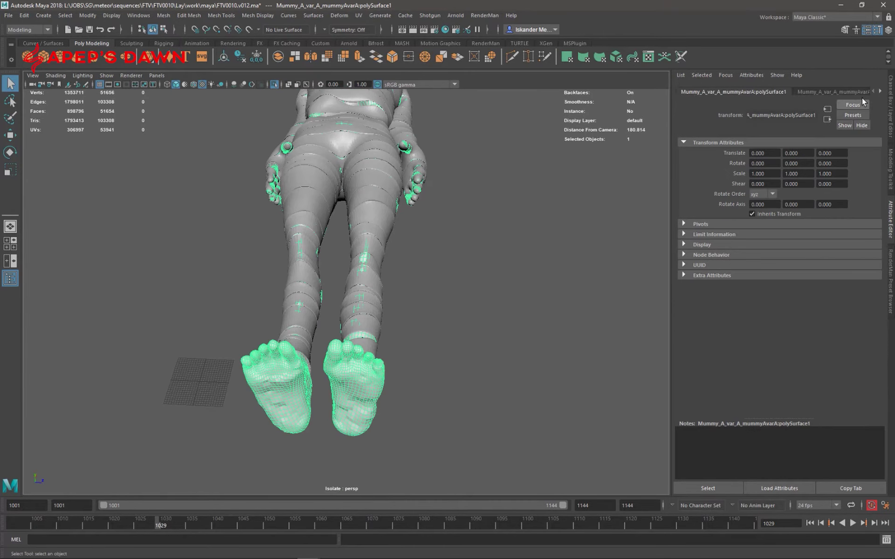
click(320, 314)
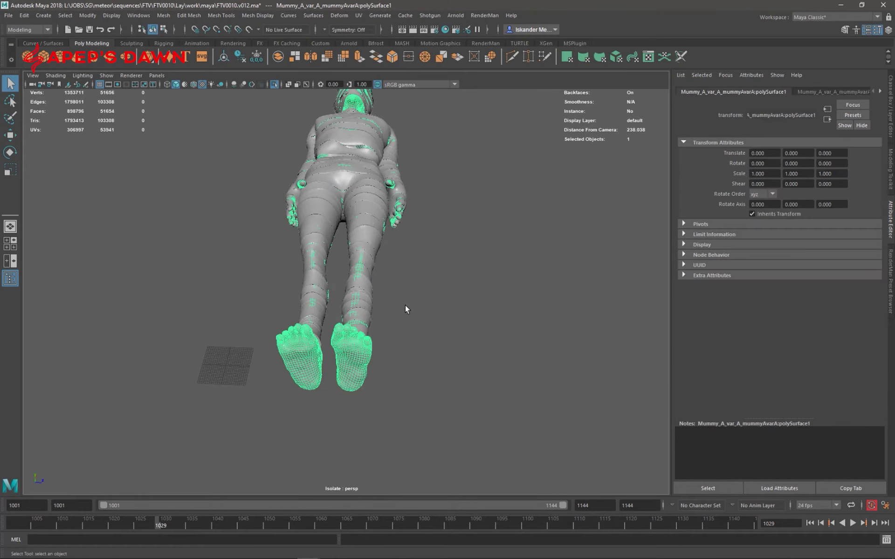
shift+right_drag(217, 247, 273, 260)
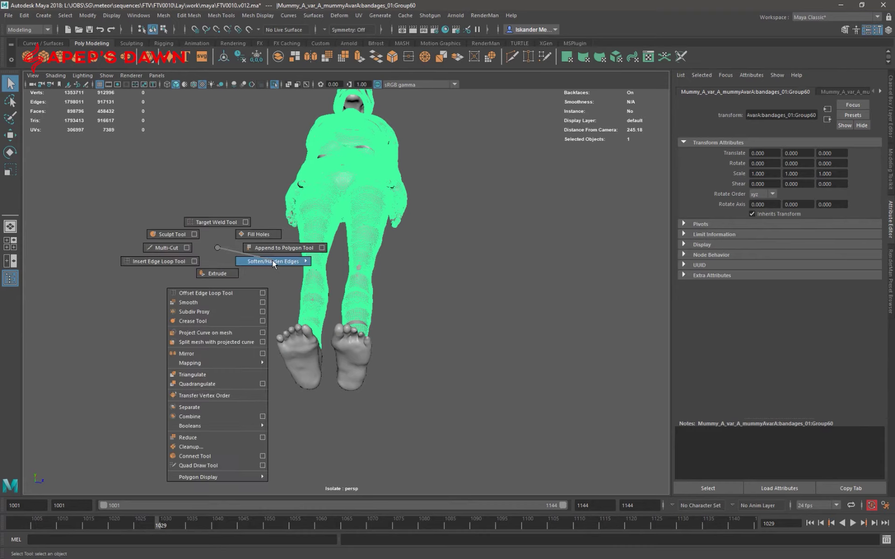
click(8, 15)
click(49, 138)
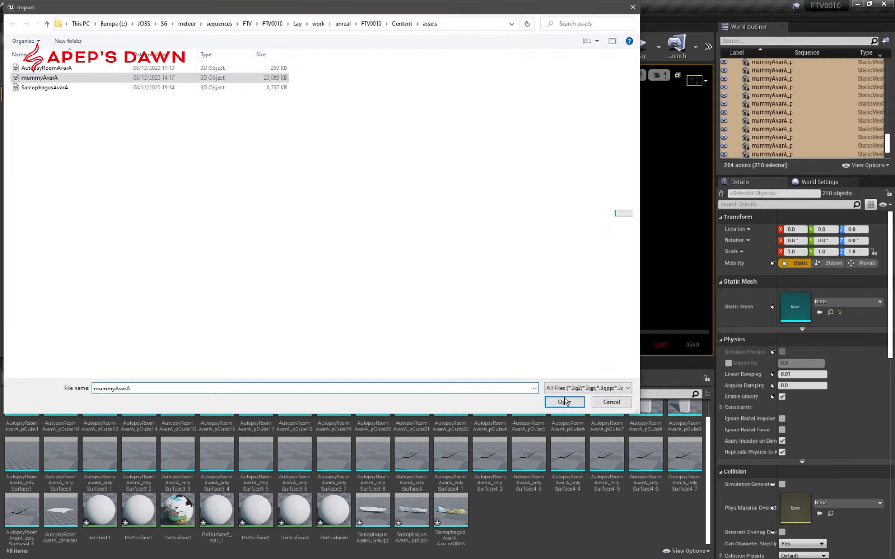
Import mummyAvarA, select its bandage group, and open StarterContent/Materials.
click(483, 443)
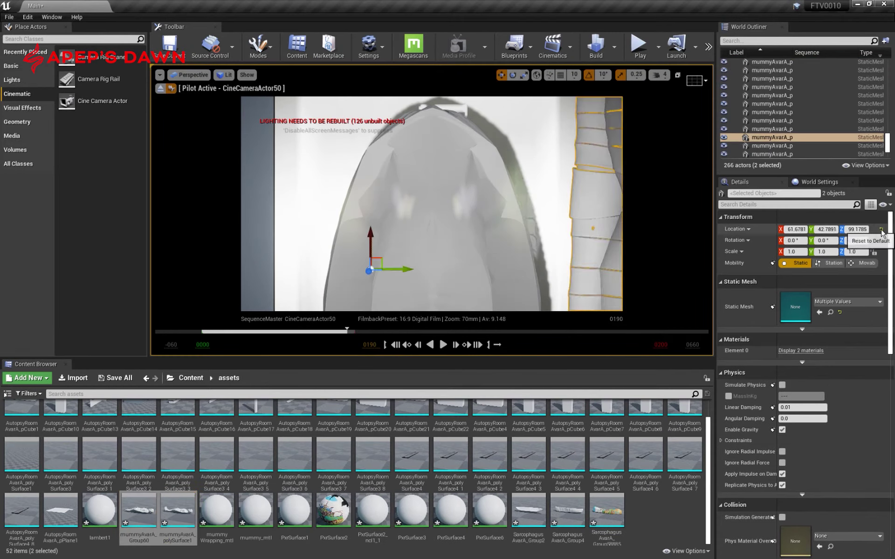
click(423, 247)
click(191, 378)
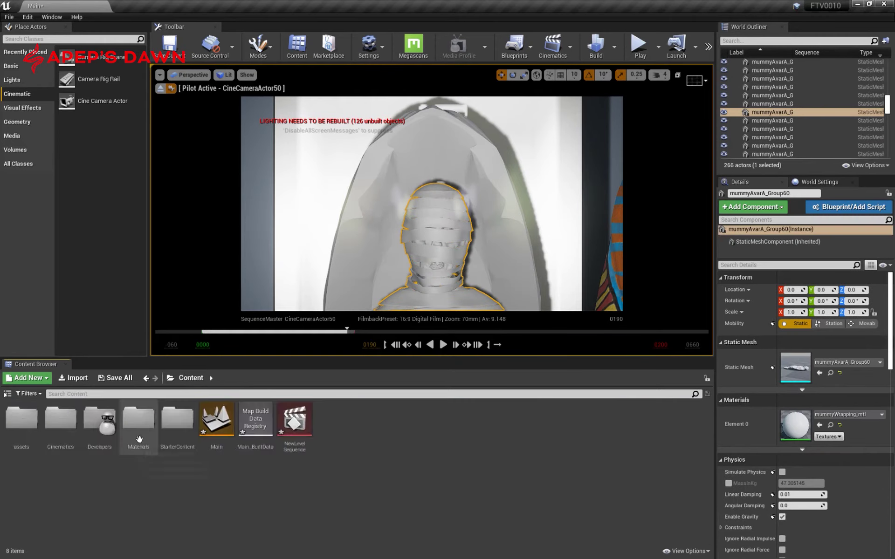
double_click(181, 423)
double_click(217, 419)
Try starter materials on the bandages, settle on M_Ground_Gravel, and scrub back to the pharaoh mask shot.
drag(333, 480, 425, 222)
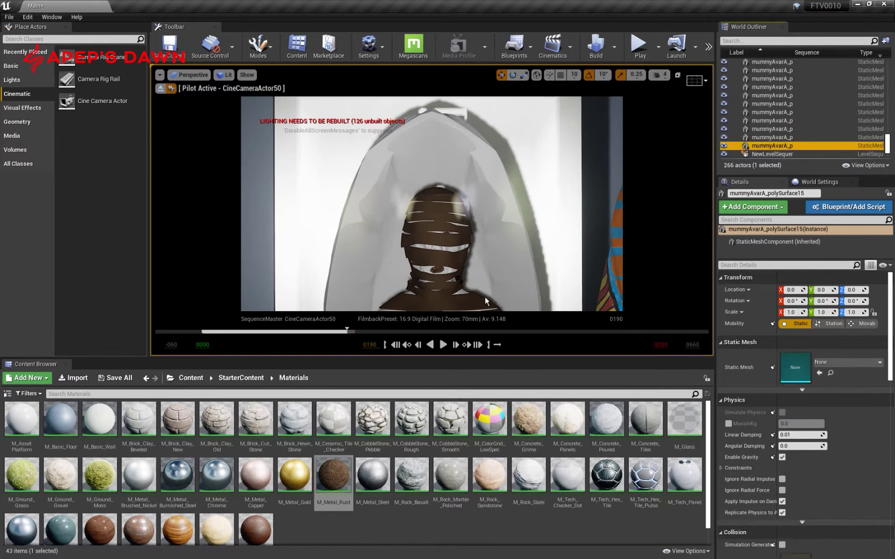
drag(425, 269, 425, 270)
drag(347, 330, 356, 330)
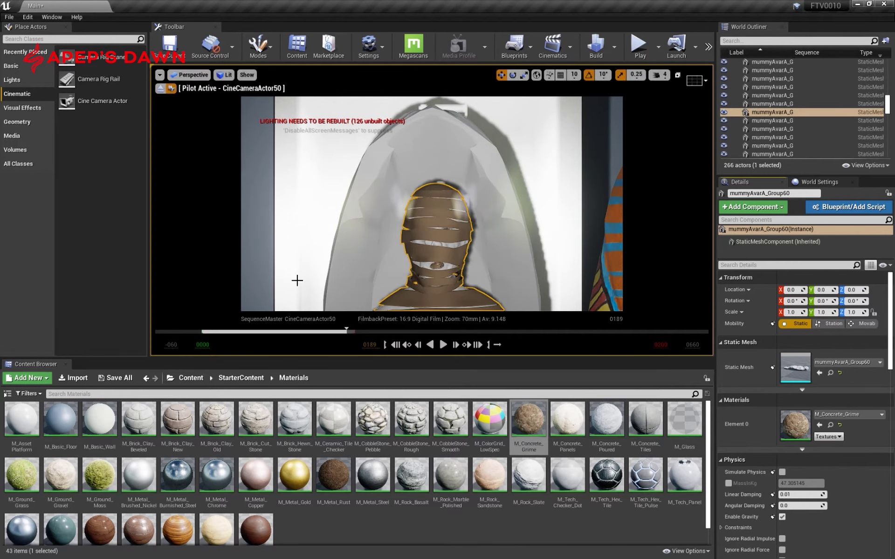
scroll(428, 221, up, 5)
drag(61, 474, 425, 165)
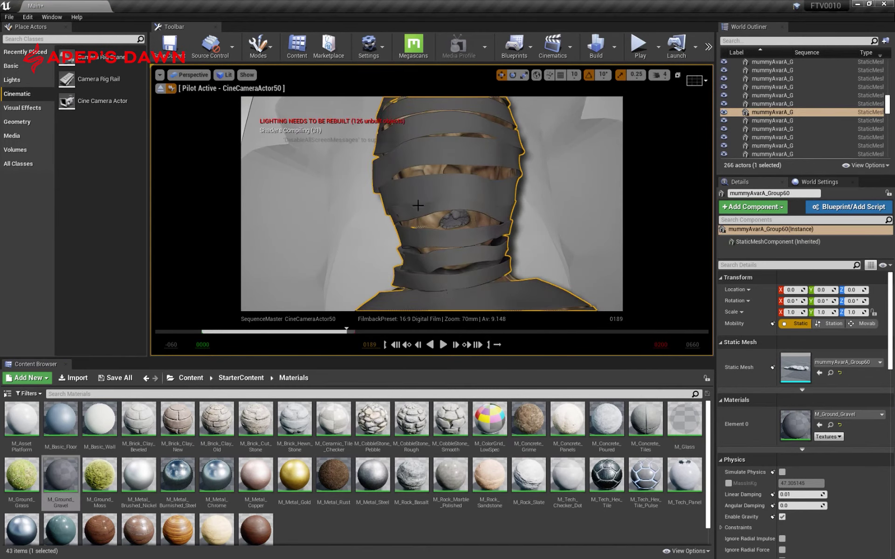
mouse_move(326, 335)
mouse_down()
mouse_move(310, 331)
mouse_move(332, 332)
mouse_up()
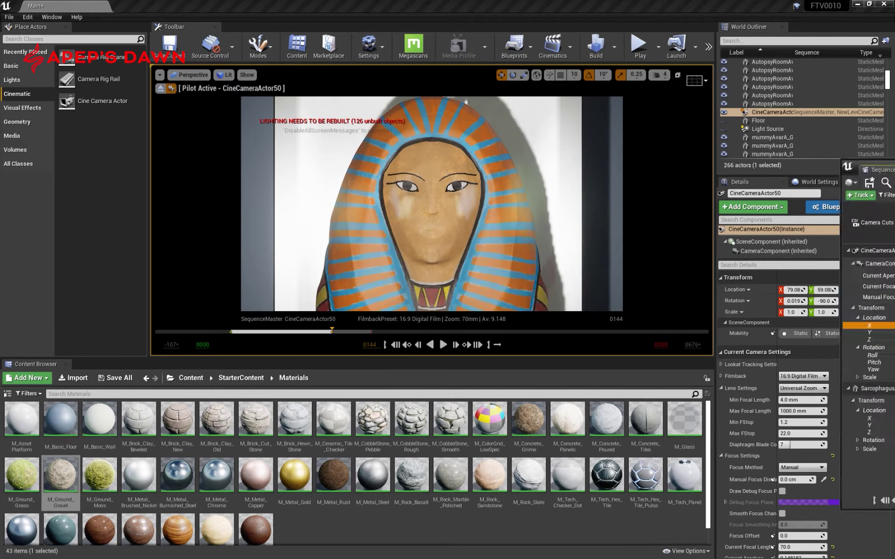
Raise CineCameraActor50's Location Z on the mask shot and play the sequence from there.
key(e)
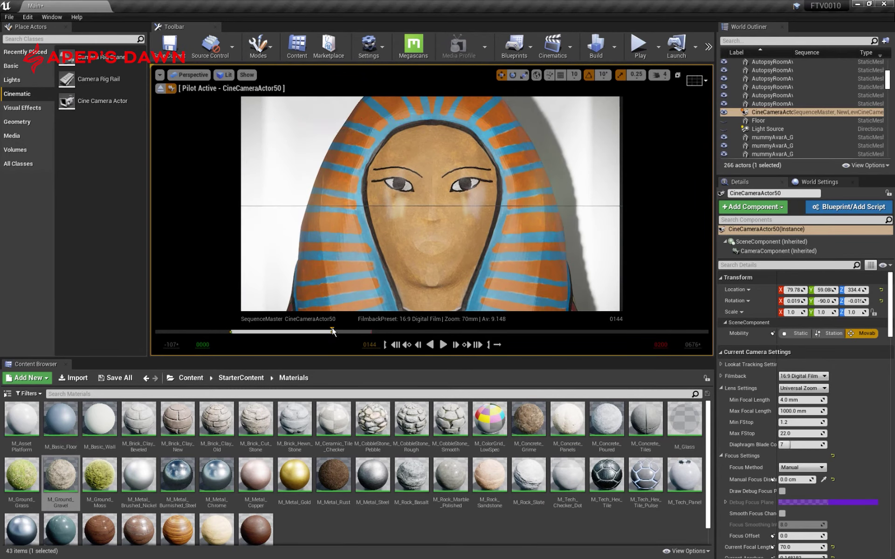
click(332, 328)
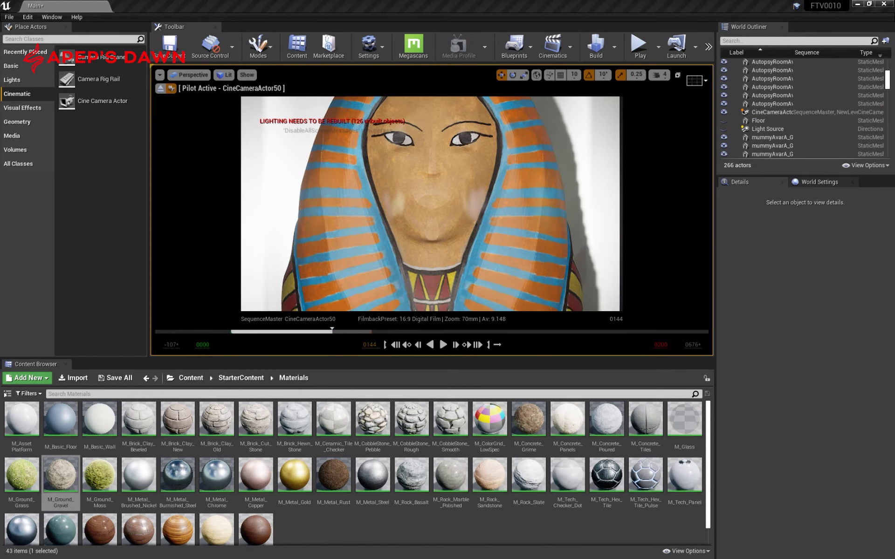
mouse_move(332, 332)
mouse_down()
mouse_move(365, 331)
mouse_move(331, 332)
mouse_up()
click(442, 345)
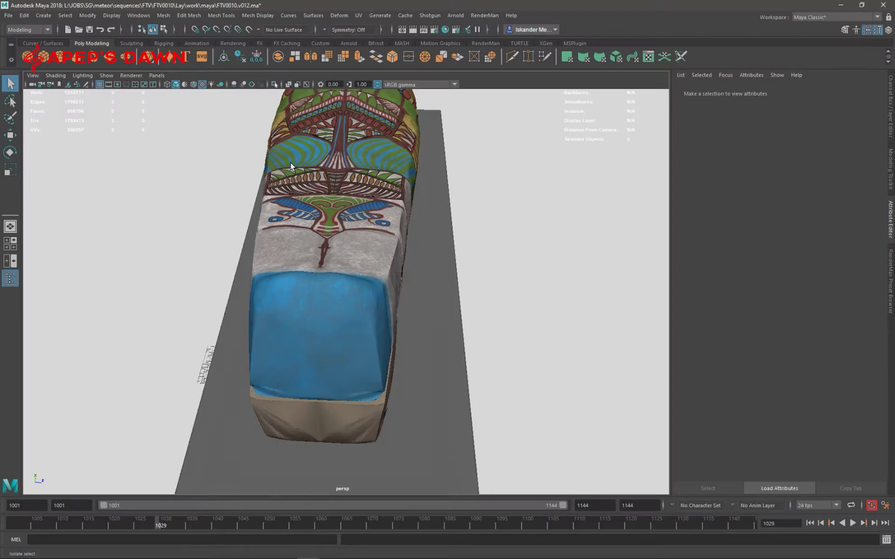
In Maya, select the sarcophagus and its bottom pieces and soften their edges.
click(291, 167)
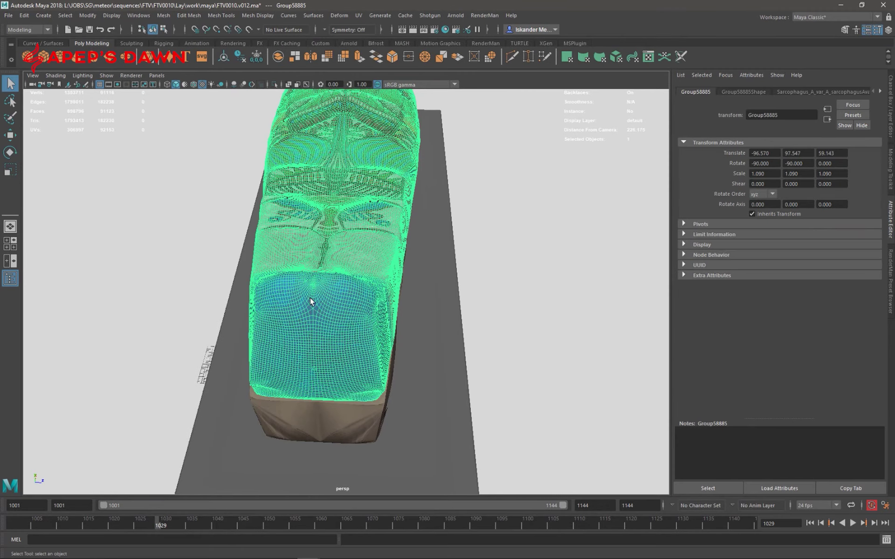
click(353, 443)
shift+click(287, 429)
shift+right_drag(251, 331, 296, 320)
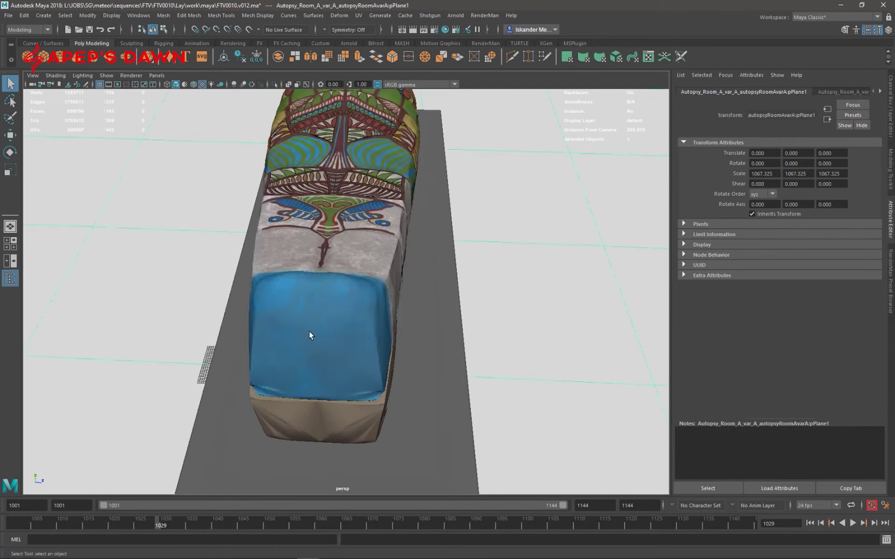
shift+right_click(132, 271)
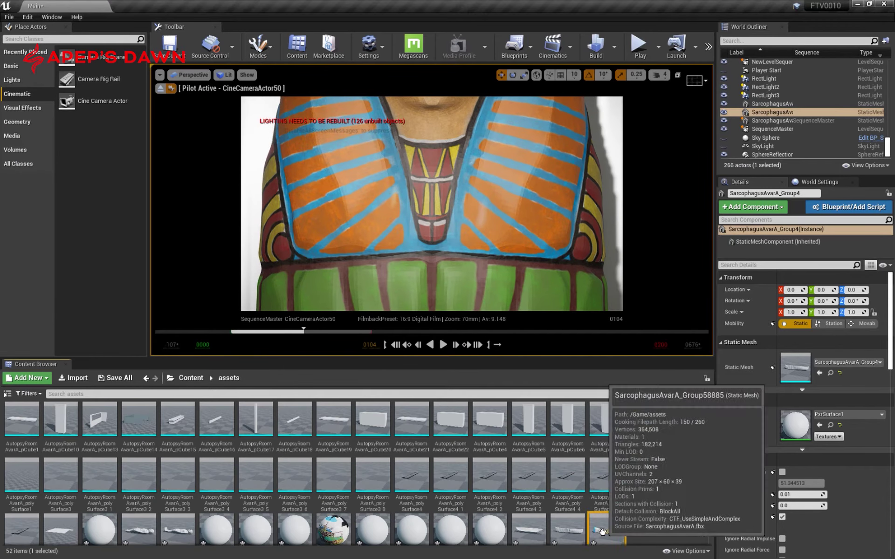
Play the sequence from the current frame, then scrub back near its start.
key(space)
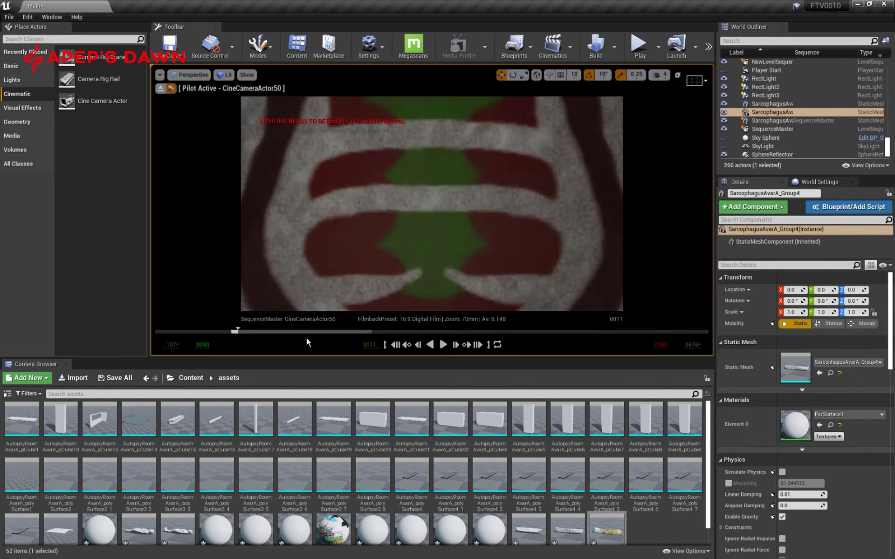
drag(318, 332, 232, 332)
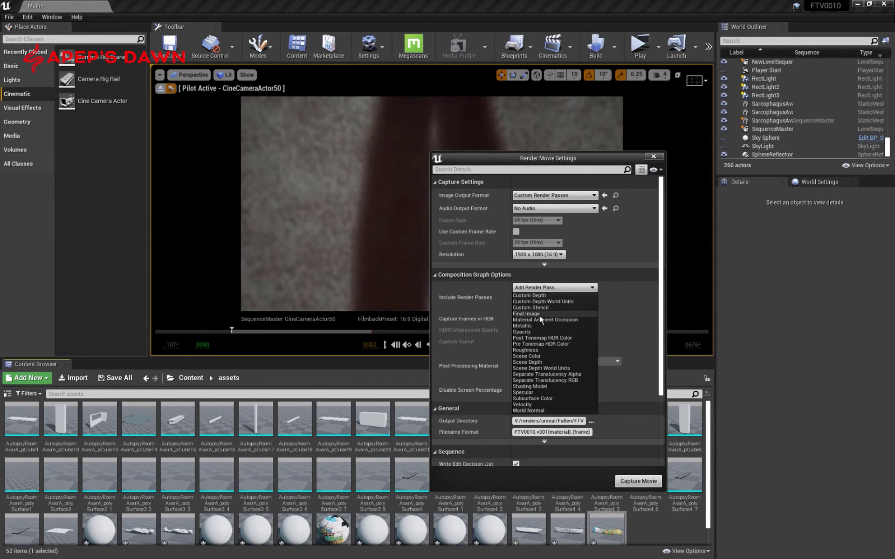
Add the Ambient Occlusion pass, capture the movie, and enable ray-traced AO on CineCameraActor50.
click(539, 319)
click(639, 481)
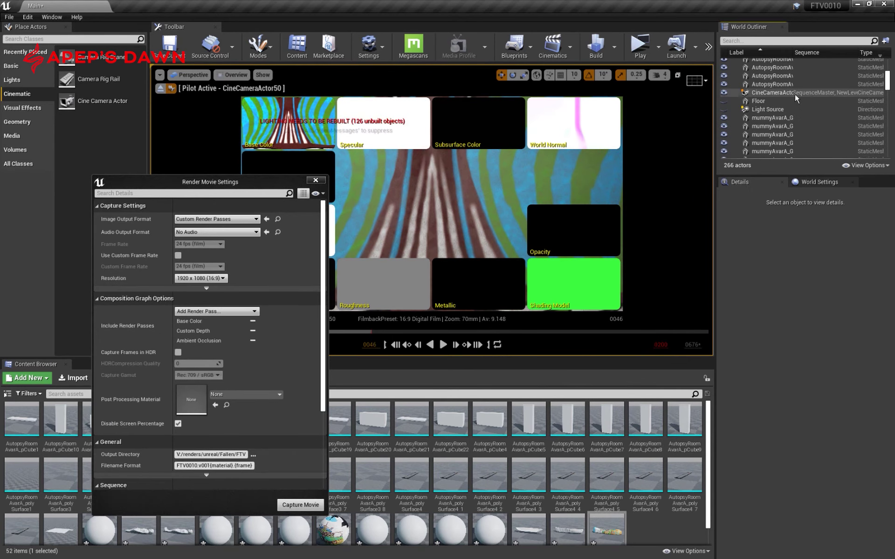
click(796, 95)
click(738, 344)
click(739, 355)
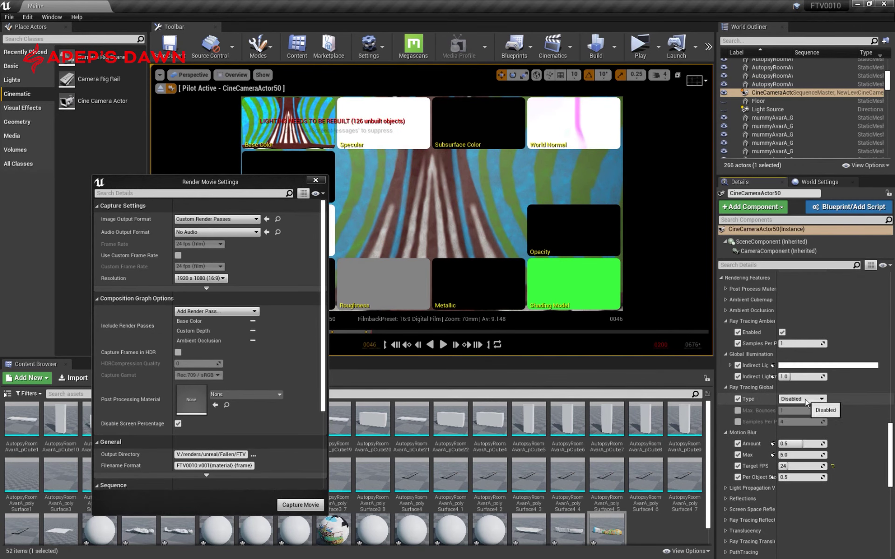
scroll(890, 442, down, 1)
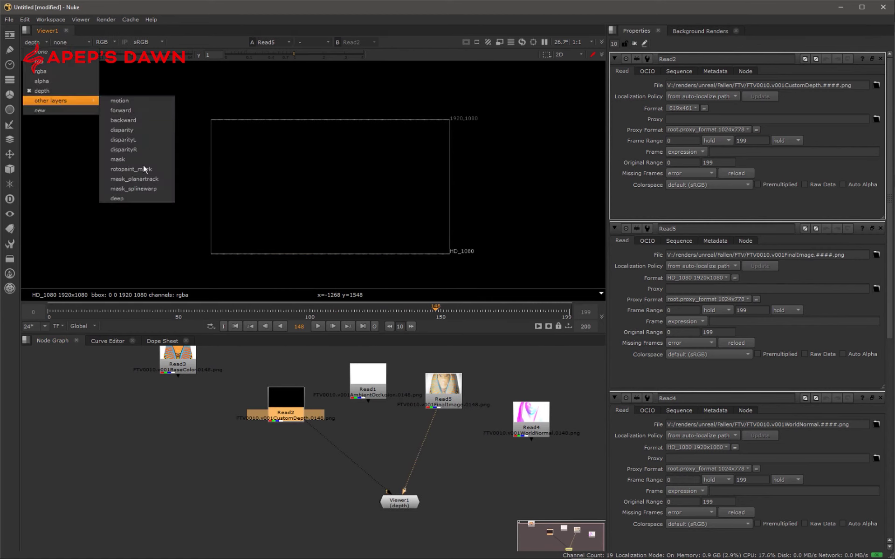
Keep the viewer on rgba and switch the ZDefocus output to focal plane setup.
click(294, 472)
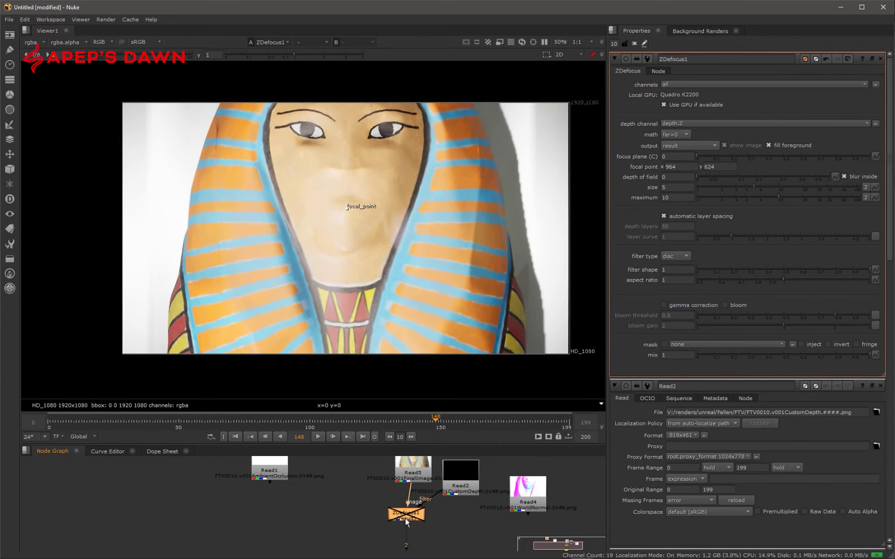
click(688, 146)
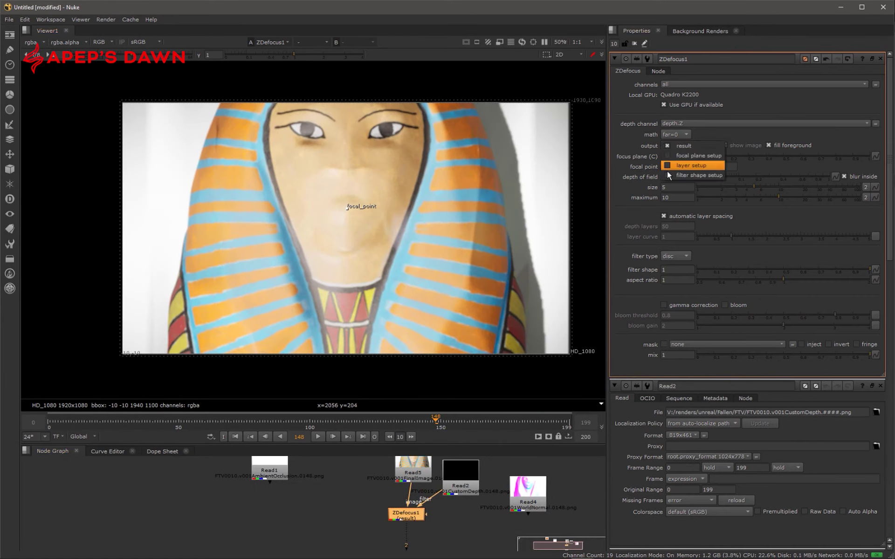
click(685, 157)
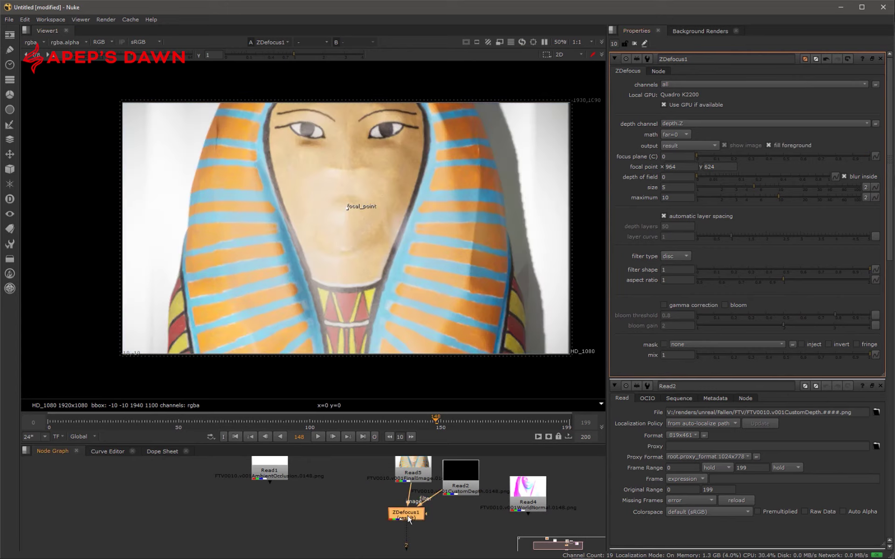